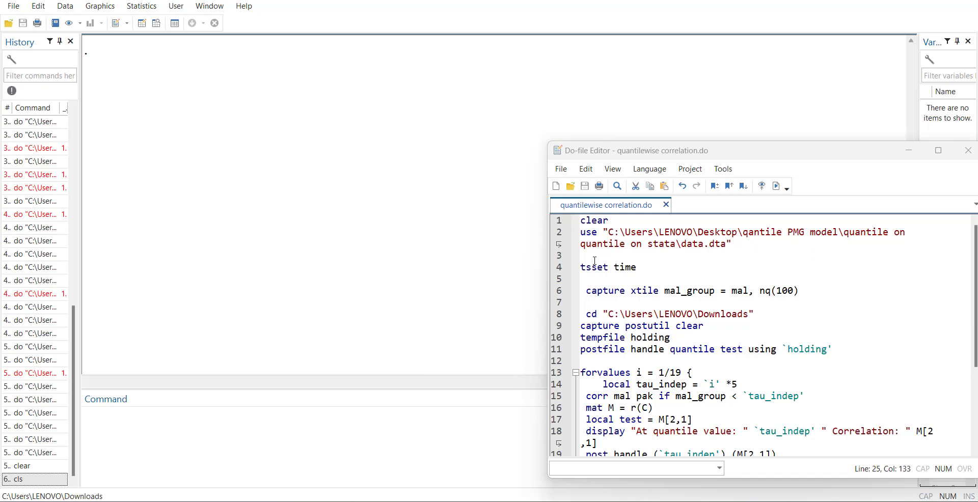
Run the clear and use lines to load the data file.
{"action": "left_click", "coordinate": [585, 231]}
{"action": "left_click", "coordinate": [584, 226]}
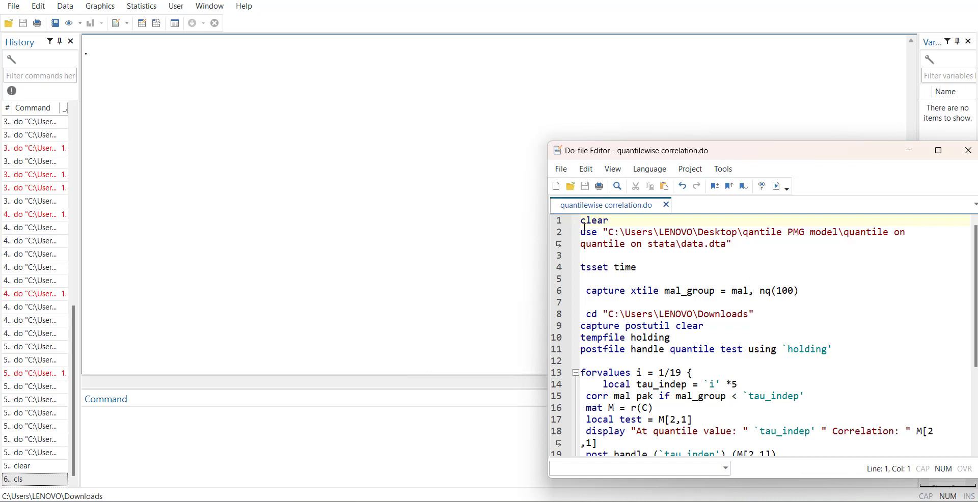
{"action": "key", "text": "shift+Down"}
{"action": "key", "text": "shift+Down"}
{"action": "key", "text": "shift+Down"}
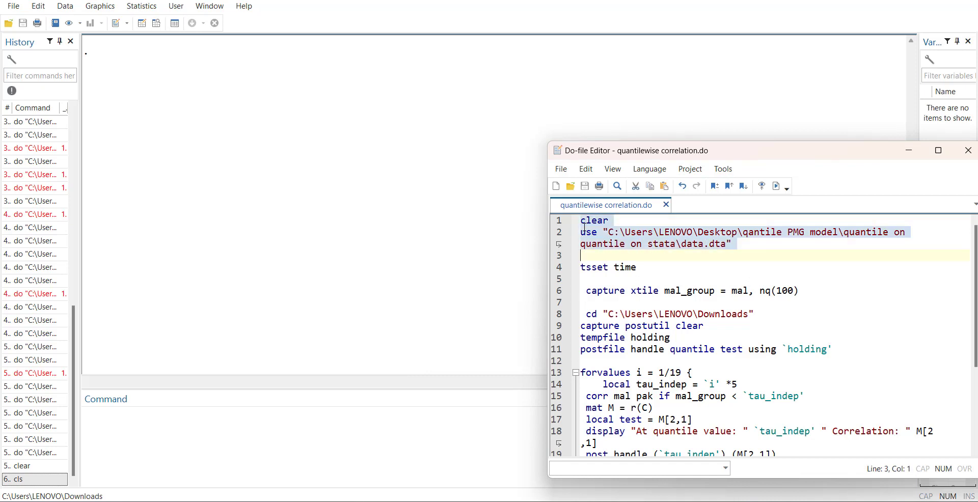
{"action": "key", "text": "shift+Left"}
{"action": "key", "text": "ctrl+d"}
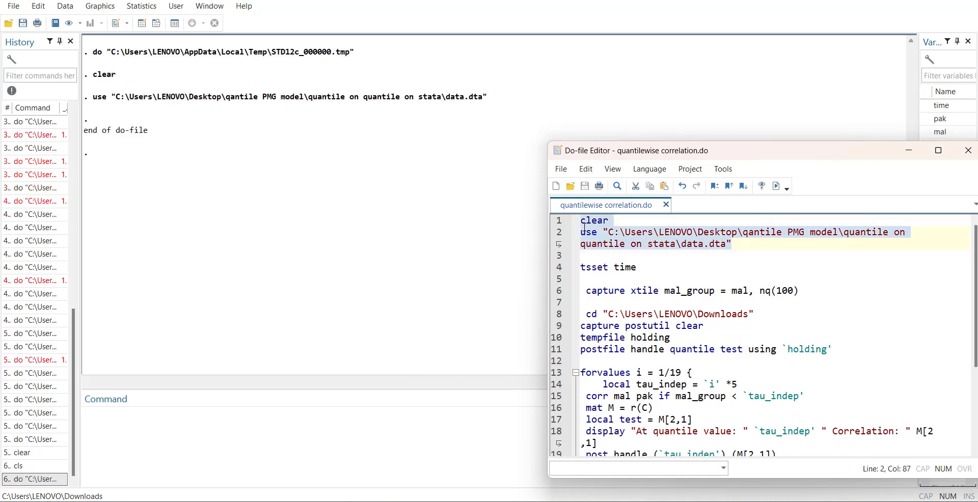
Declare time as the time variable with tsset time.
{"action": "key", "text": "Down"}
{"action": "key", "text": "Down"}
{"action": "key", "text": "shift+End"}
{"action": "key", "text": "ctrl+d"}
{"action": "key", "text": "Down"}
{"action": "key", "text": "Down"}
{"action": "key", "text": "shift+Down"}
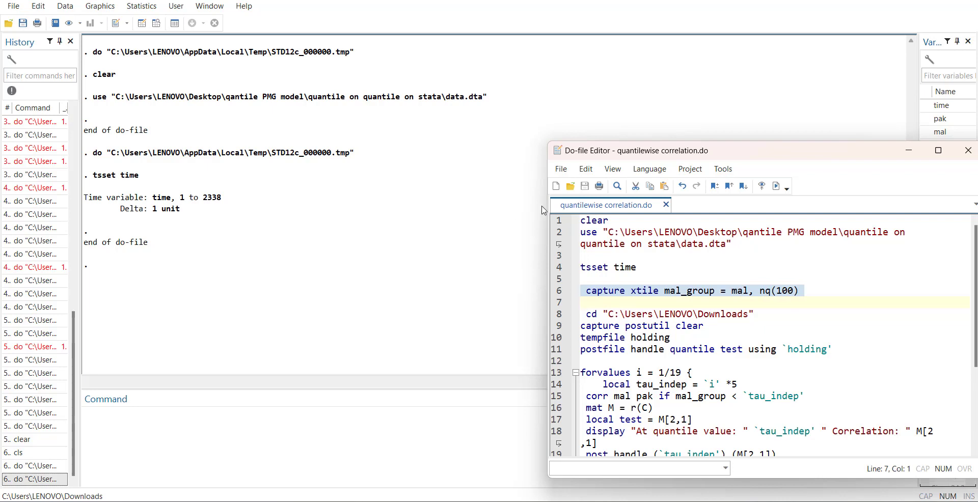
Run capture xtile mal_group = mal, nq(100) to create 100 quantile groups of mal.
{"action": "left_click_drag", "start_coordinate": [731, 153], "coordinate": [620, 151]}
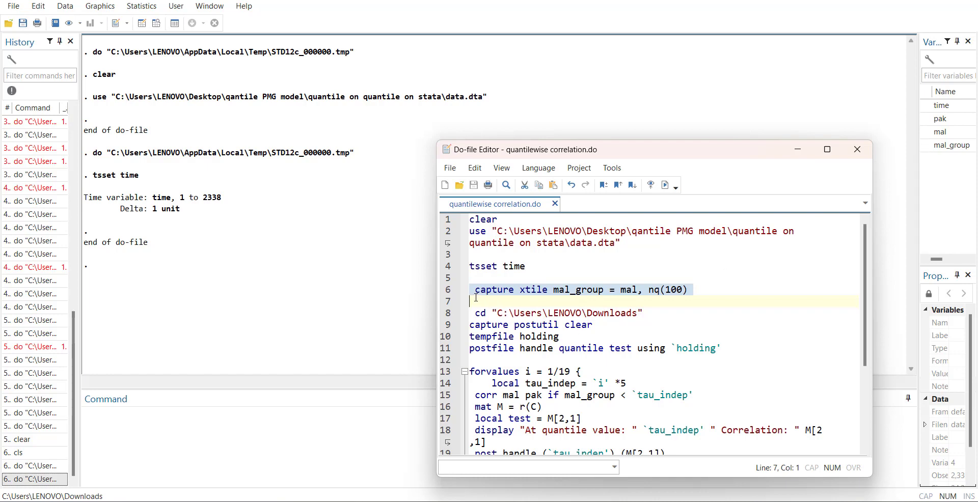
{"action": "key", "text": "ctrl+d"}
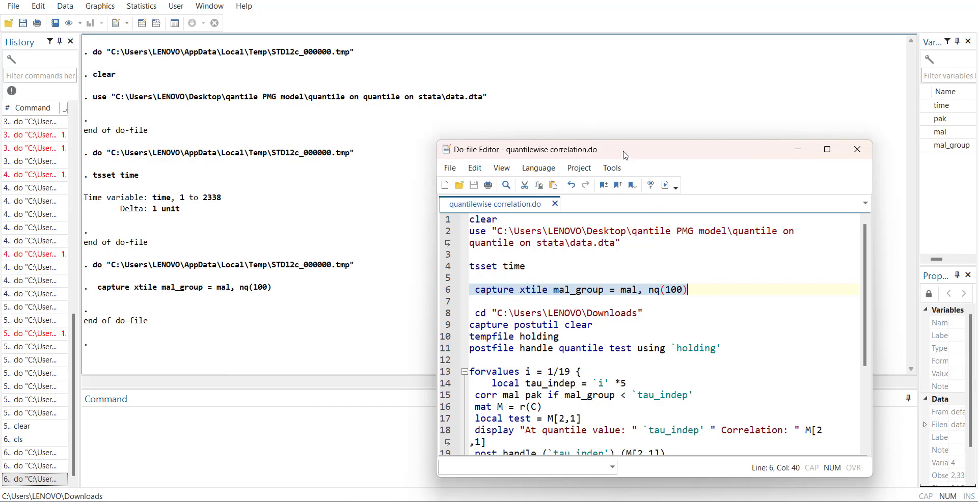
{"action": "left_click_drag", "start_coordinate": [626, 155], "coordinate": [717, 160]}
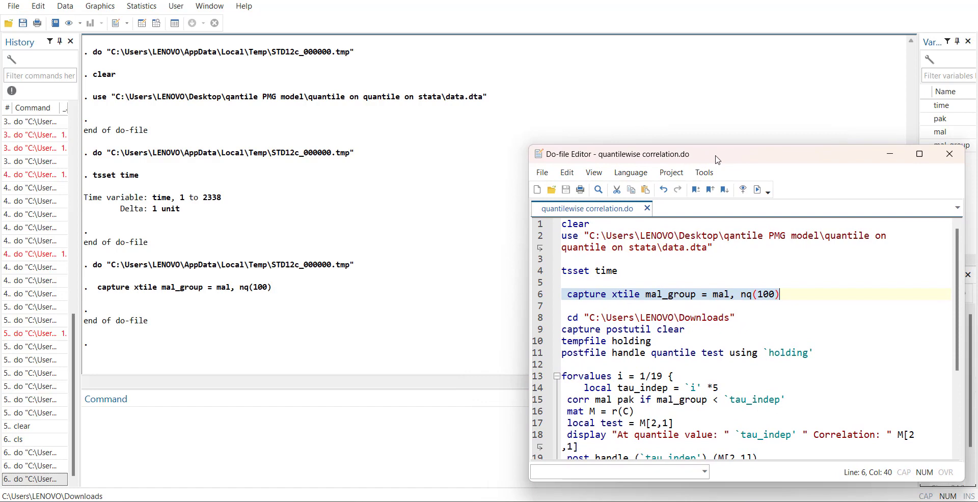
Switch the working directory to Downloads and select the postutil, tempfile and postfile lines.
{"action": "left_click", "coordinate": [533, 318]}
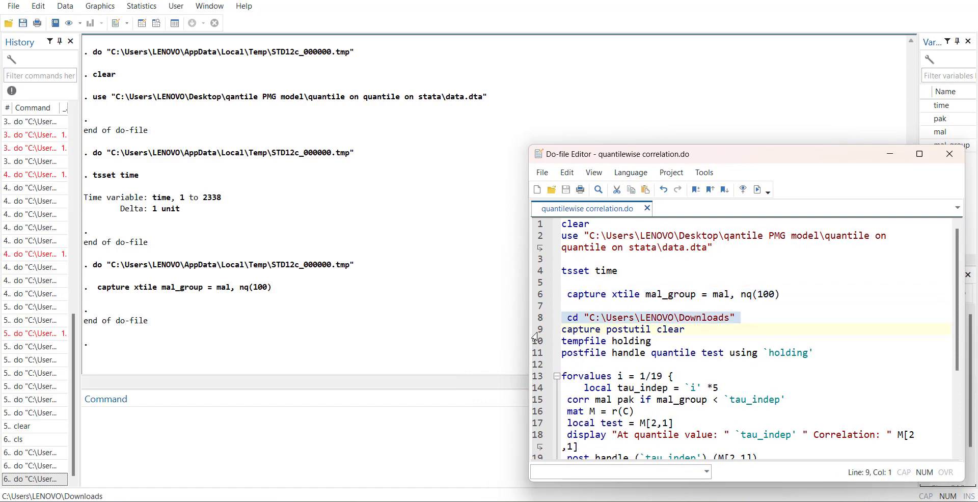
{"action": "key", "text": "ctrl+d"}
{"action": "left_click", "coordinate": [534, 331]}
{"action": "key", "text": "shift+Down"}
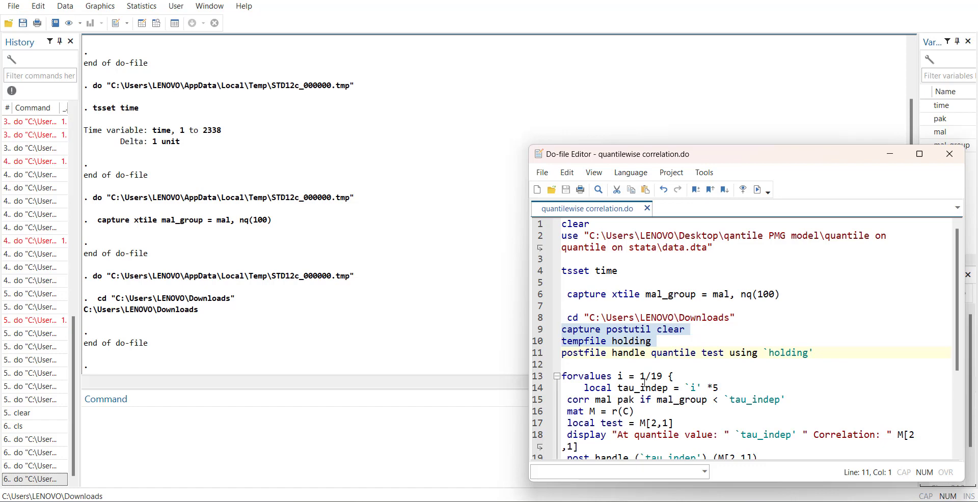
{"action": "key", "text": "shift+Down"}
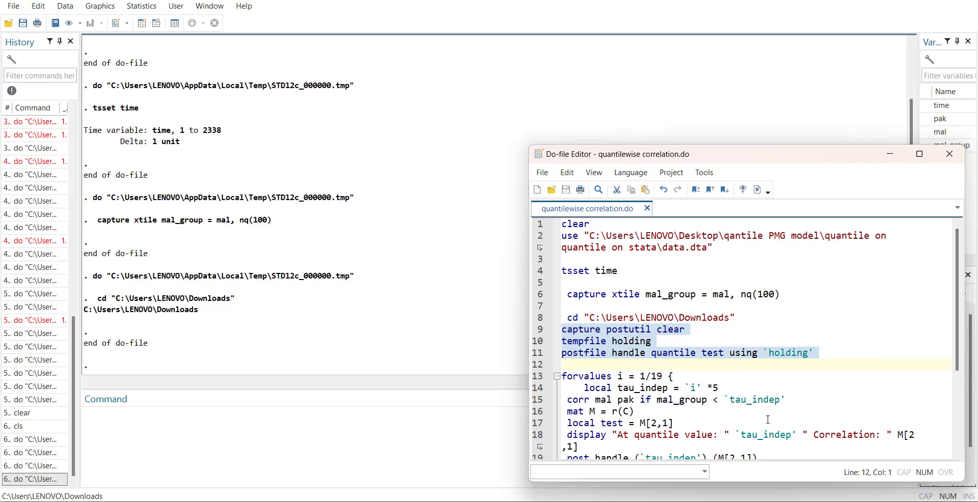
Extend the selection through the forvalues correlation loop down to postclose.
{"action": "key", "text": "shift+Down"}
{"action": "key", "text": "shift+Down"}
{"action": "key", "text": "shift+Down"}
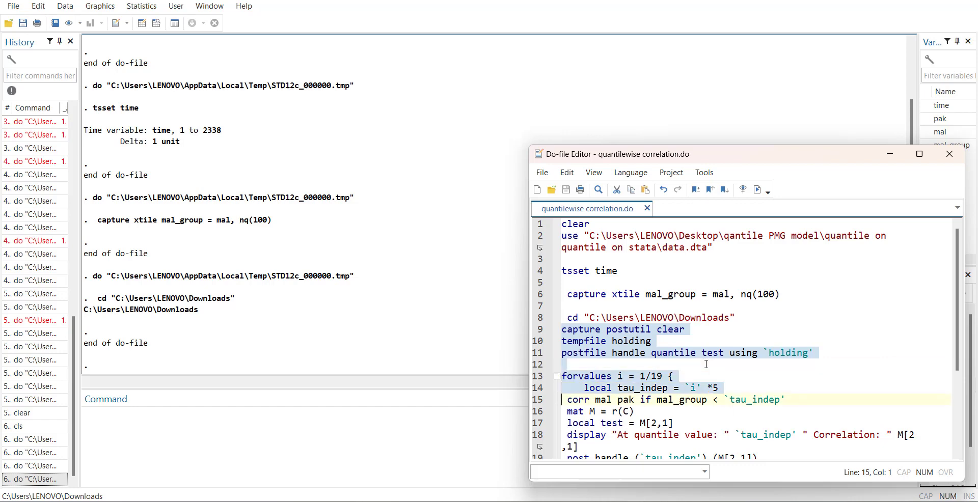
{"action": "key", "text": "shift+Up"}
{"action": "key", "text": "shift+Down"}
{"action": "key", "text": "shift+Down"}
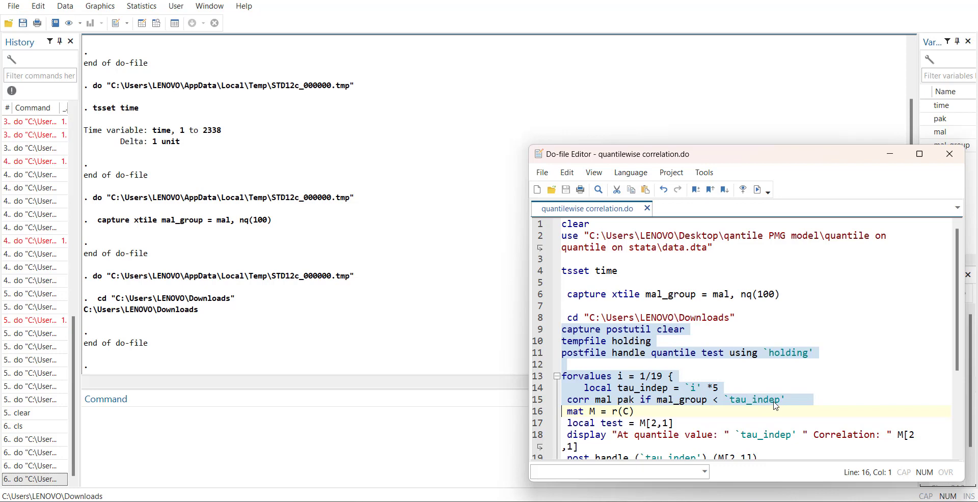
{"action": "key", "text": "shift+Down"}
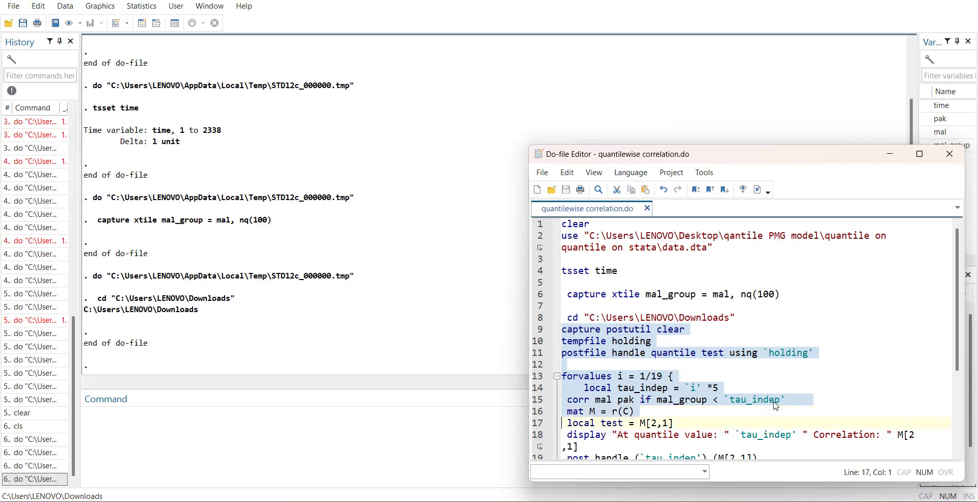
{"action": "key", "text": "shift+Down"}
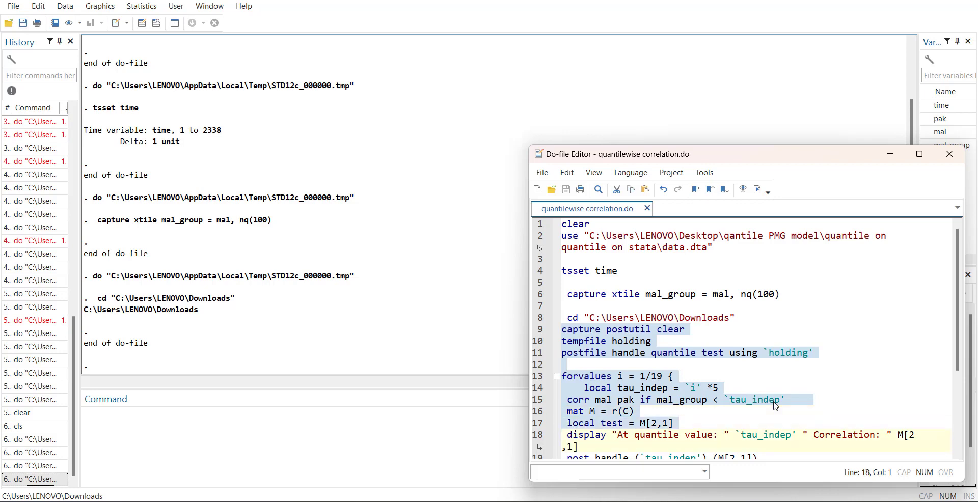
{"action": "scroll", "coordinate": [961, 366], "scroll_direction": "down", "scroll_amount": 1}
{"action": "key", "text": "shift+Down"}
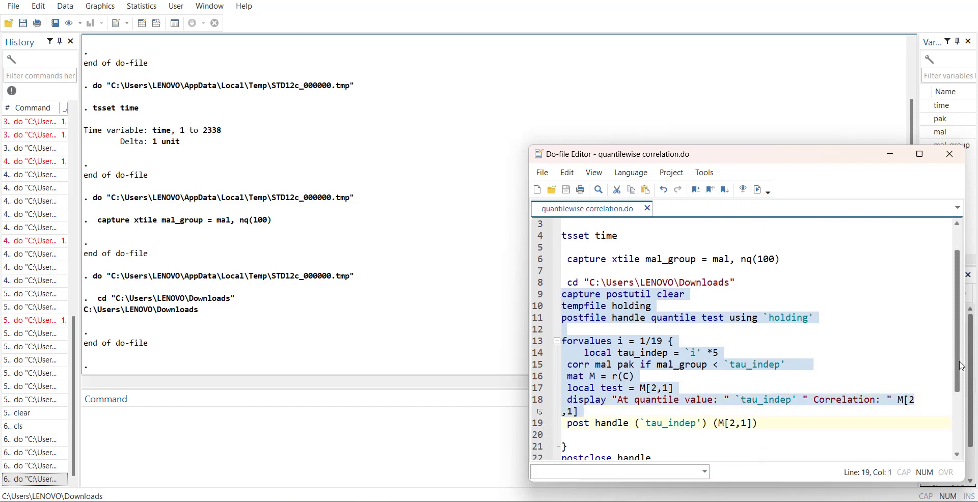
{"action": "key", "text": "shift+Down"}
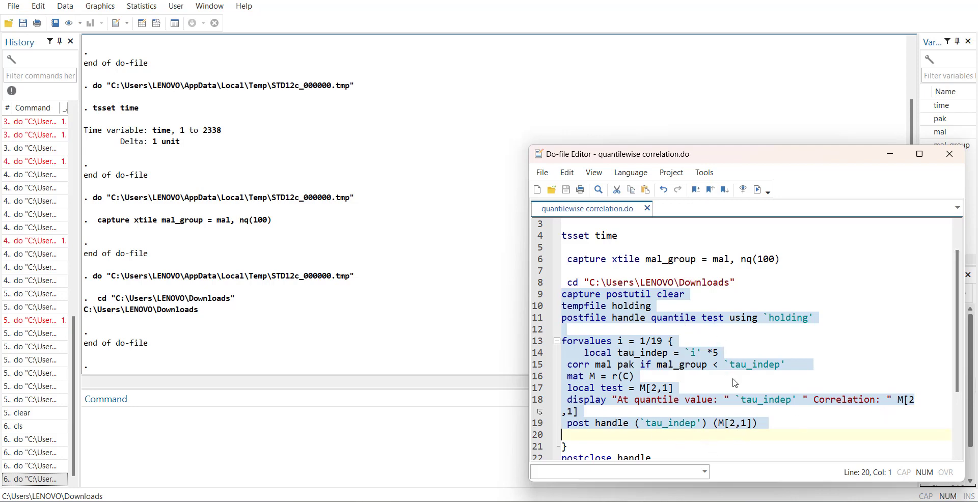
{"action": "key", "text": "shift+Down"}
{"action": "key", "text": "shift+Down"}
{"action": "key", "text": "shift+Down"}
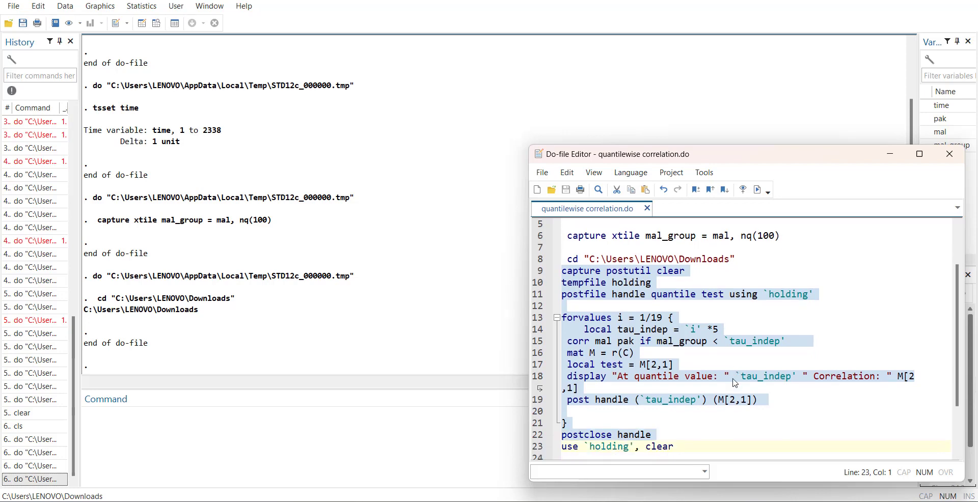
{"action": "key", "text": "shift+Down"}
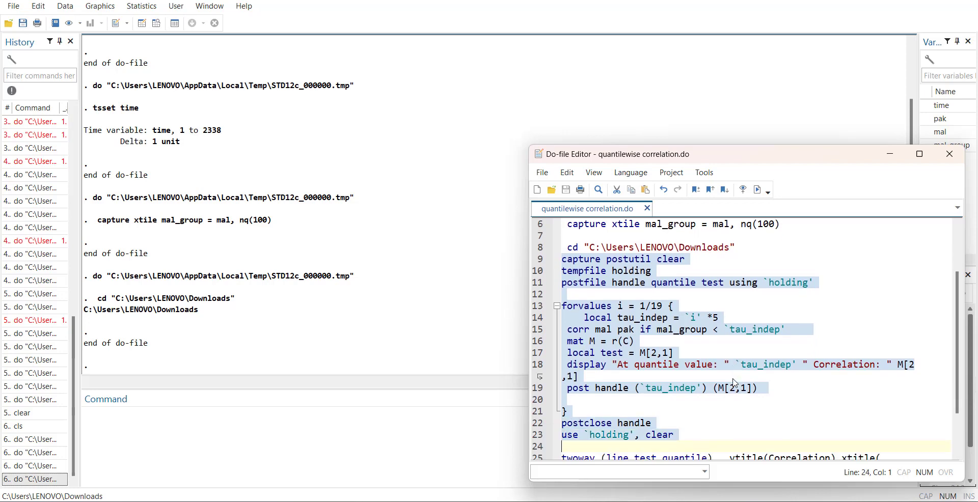
Run the quantile loop for quantiles 5–95 and check the 19 quantile/test rows in the Data Editor.
{"action": "key", "text": "shift+Left"}
{"action": "key", "text": "ctrl+d"}
{"action": "scroll", "coordinate": [355, 286], "scroll_direction": "up", "scroll_amount": 15}
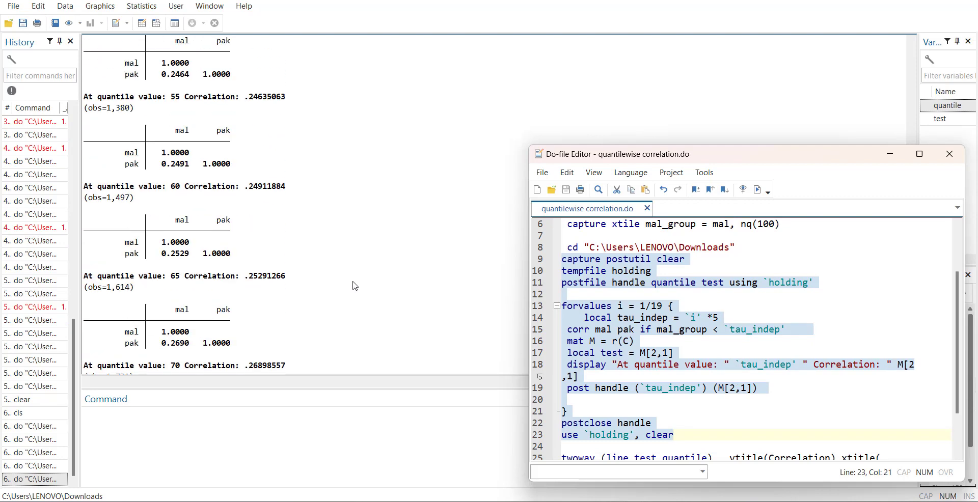
{"action": "scroll", "coordinate": [355, 286], "scroll_direction": "up", "scroll_amount": 20}
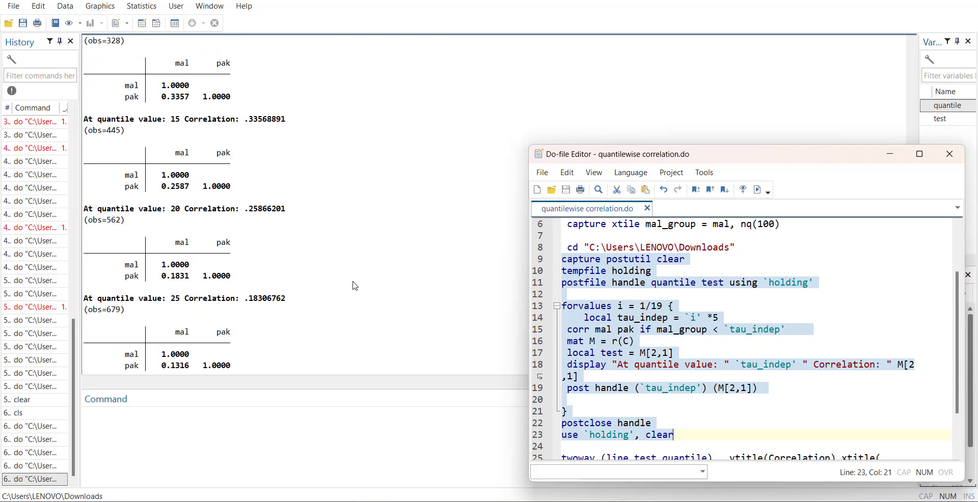
{"action": "scroll", "coordinate": [355, 286], "scroll_direction": "up", "scroll_amount": 8}
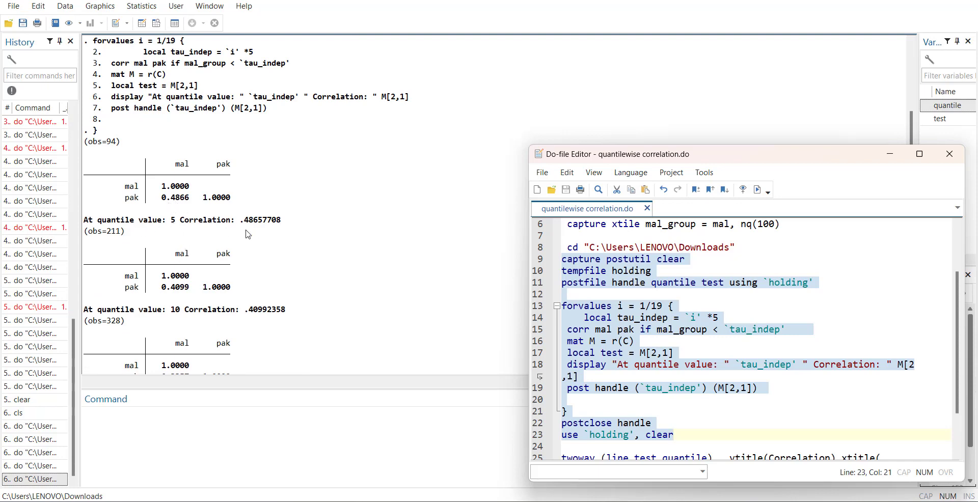
{"action": "scroll", "coordinate": [255, 245], "scroll_direction": "down", "scroll_amount": 4}
{"action": "scroll", "coordinate": [256, 245], "scroll_direction": "down", "scroll_amount": 20}
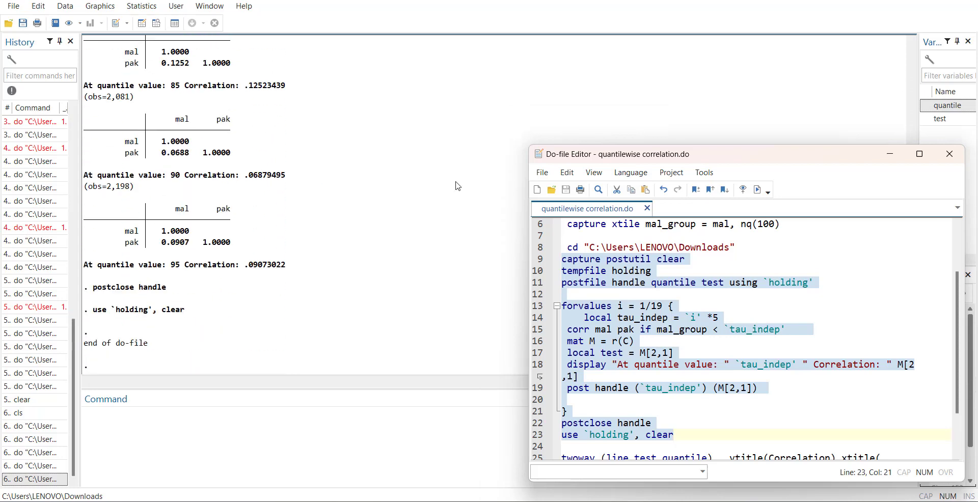
{"action": "left_click", "coordinate": [141, 22]}
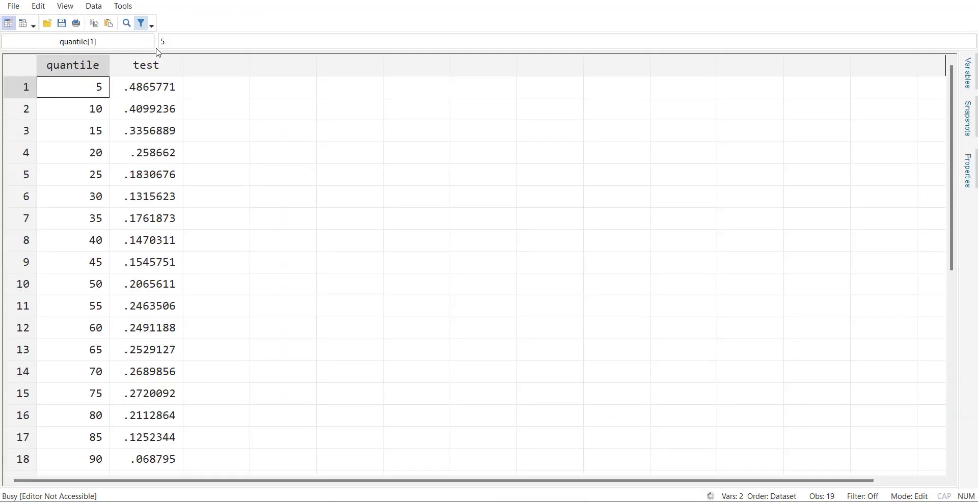
{"action": "scroll", "coordinate": [280, 427], "scroll_direction": "down", "scroll_amount": 6}
{"action": "scroll", "coordinate": [280, 427], "scroll_direction": "up", "scroll_amount": 6}
Plot test against quantile as a twoway line titled 'Quantilewise Correlations'.
{"action": "left_click", "coordinate": [951, 1]}
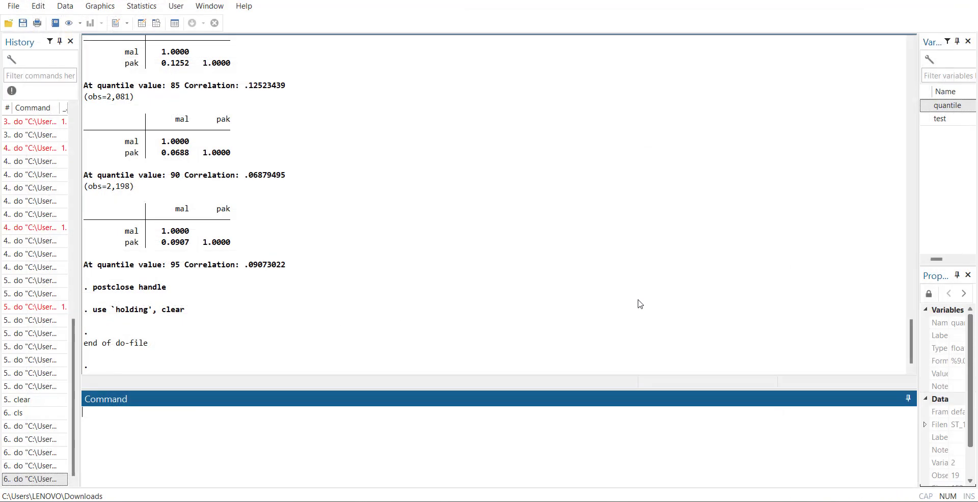
{"action": "mouse_move", "coordinate": [657, 501]}
{"action": "left_click", "coordinate": [653, 466]}
{"action": "scroll", "coordinate": [703, 386], "scroll_direction": "down", "scroll_amount": 2}
{"action": "left_click", "coordinate": [536, 405]}
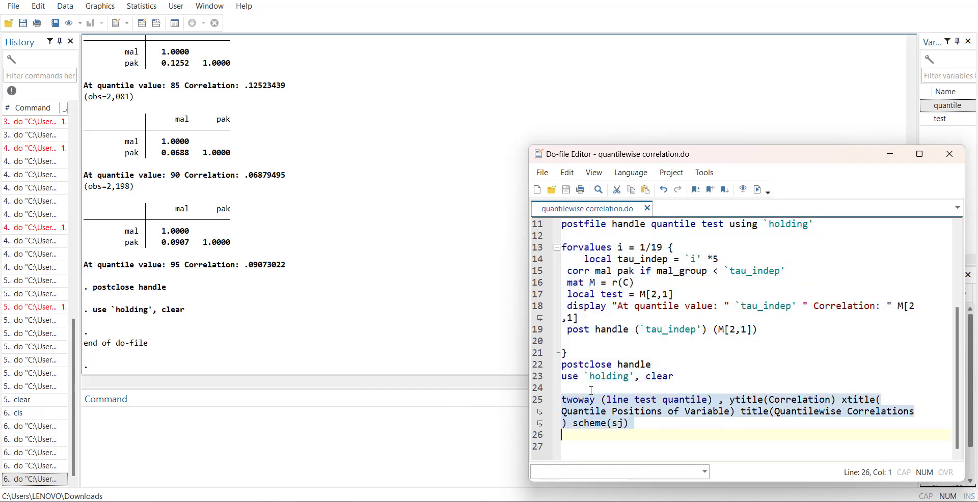
{"action": "left_click", "coordinate": [757, 190]}
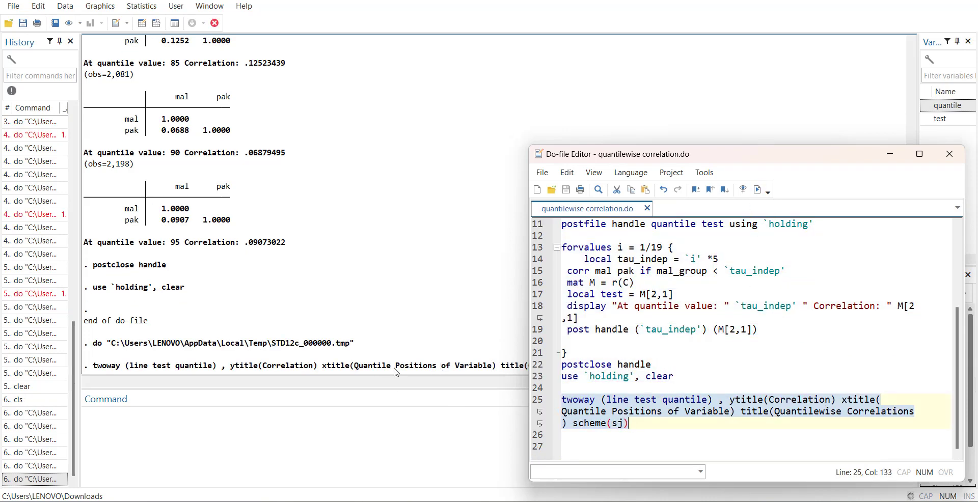